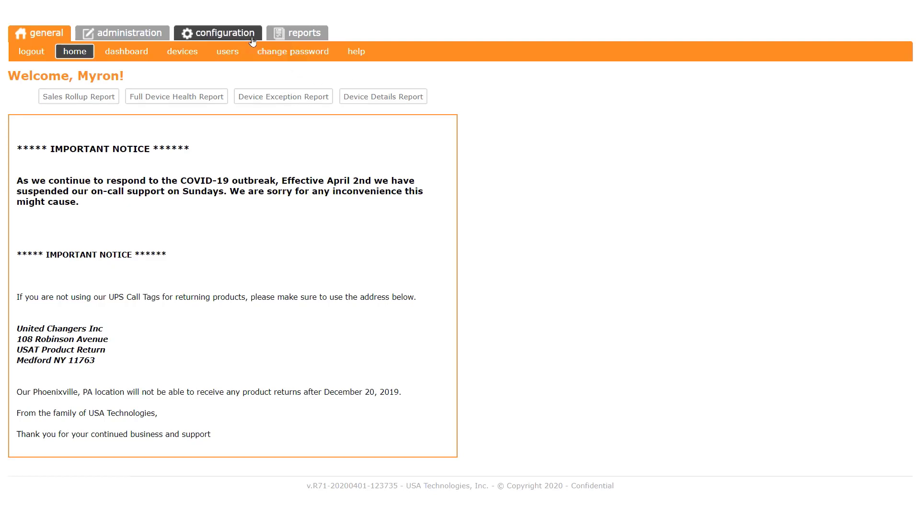
- Open Column Maps from the configuration menu and scroll down the page
mouse_move(252, 39)
click(240, 81)
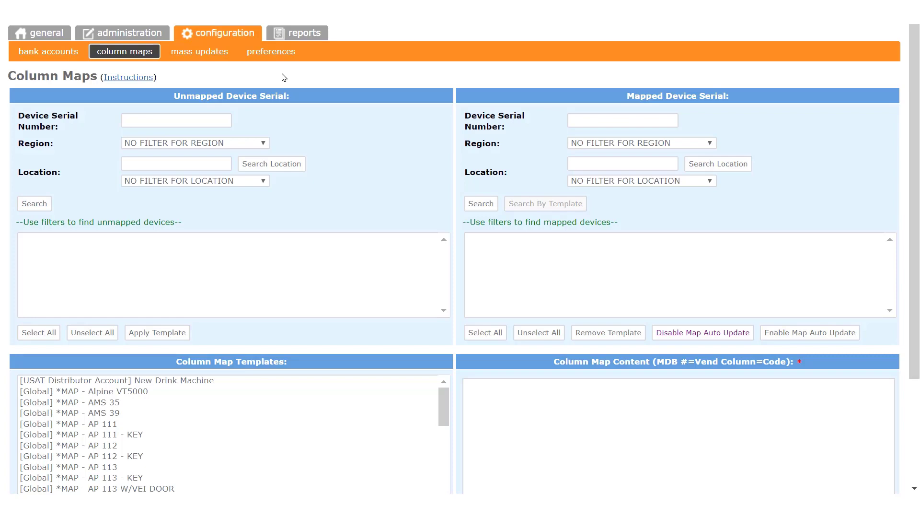
scroll(209, 294, down, 3)
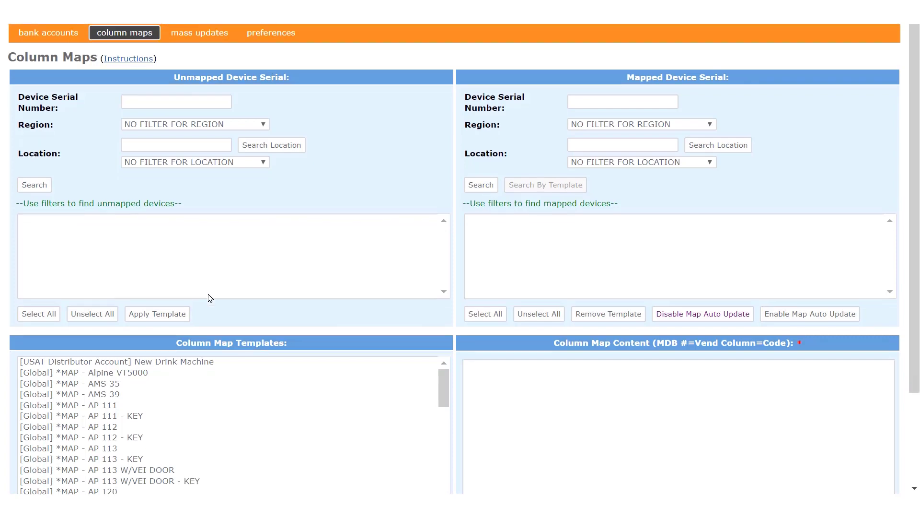
- Display the *MAP - DIXIE NARCO 5800-1 - KEY template's codes, 0001=A1 through 000D=B4
click(209, 341)
scroll(209, 341, down, 5)
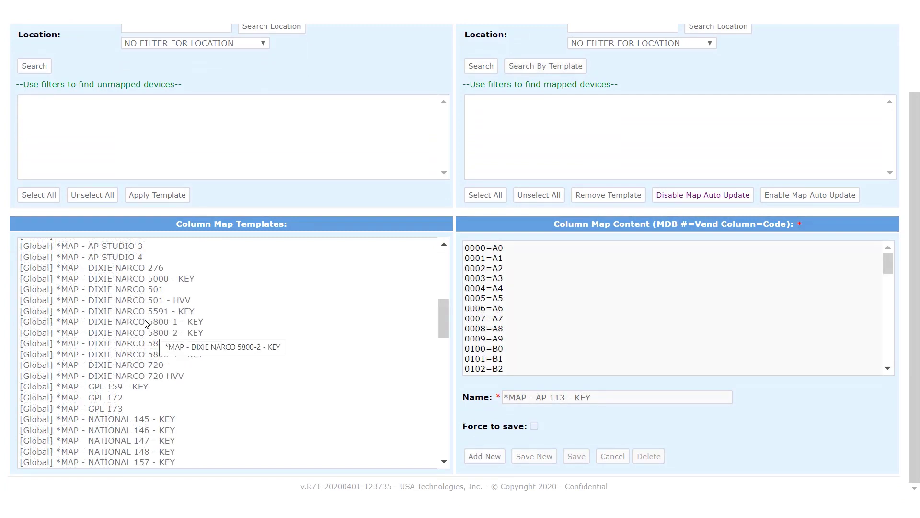
click(161, 322)
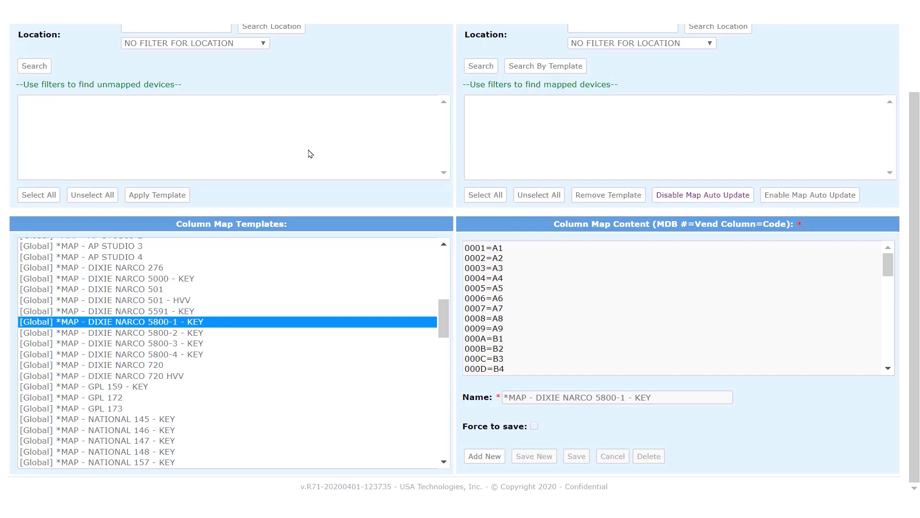
- Scroll through the Column Map Templates list, then reload Column Maps to clear the form
scroll(335, 366, down, 5)
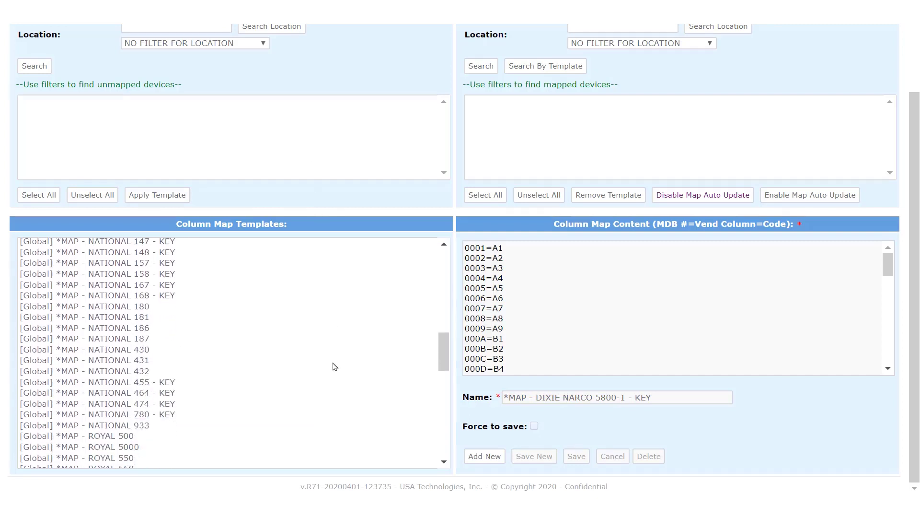
scroll(335, 367, down, 10)
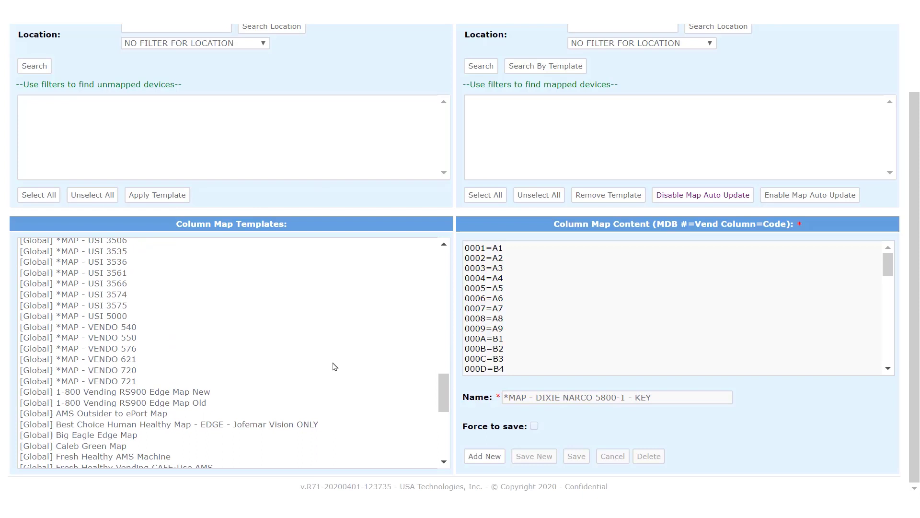
scroll(335, 366, up, 15)
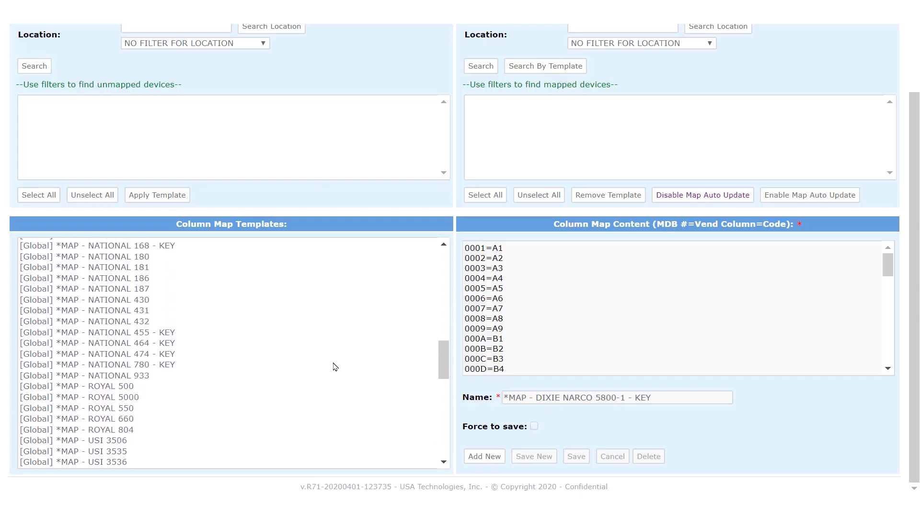
scroll(334, 367, up, 5)
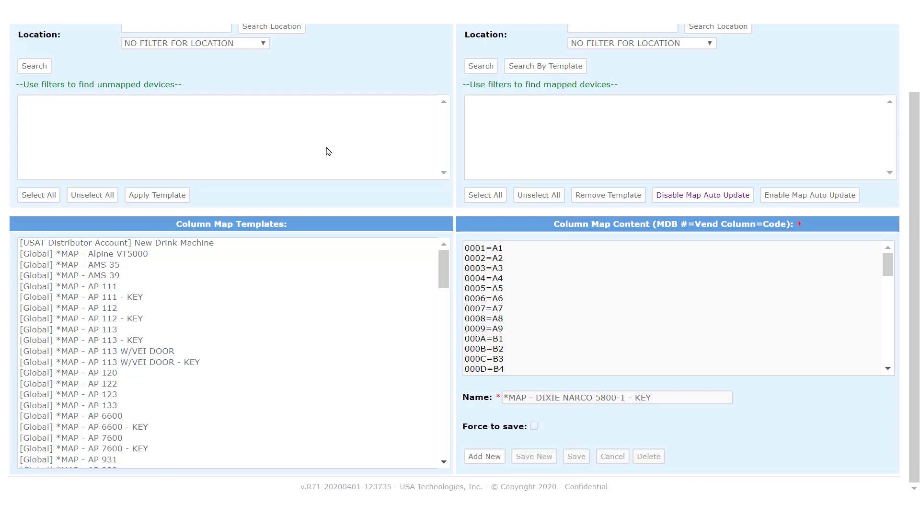
scroll(329, 144, up, 3)
click(134, 54)
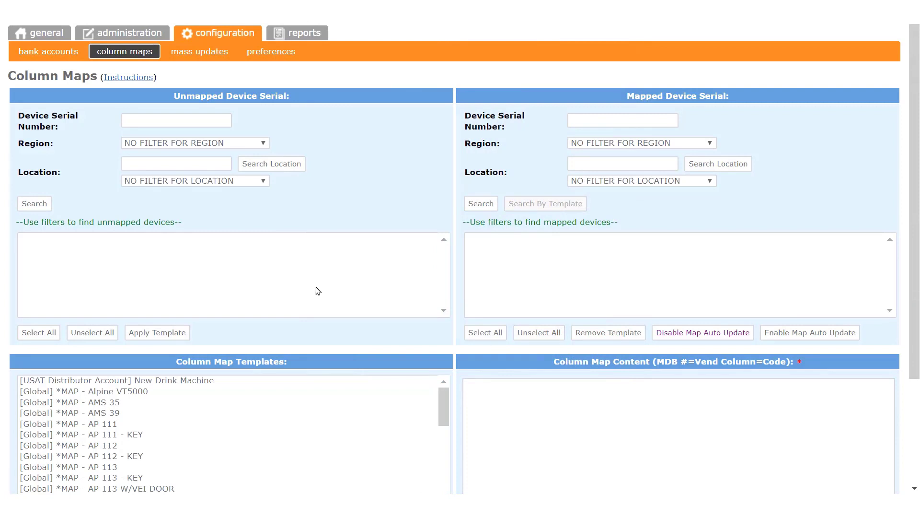
- Enter the three mappings 0000=A1, 0002=A2 and 0004=A3 in Column Map Content
scroll(476, 460, down, 2)
click(556, 334)
text(0)
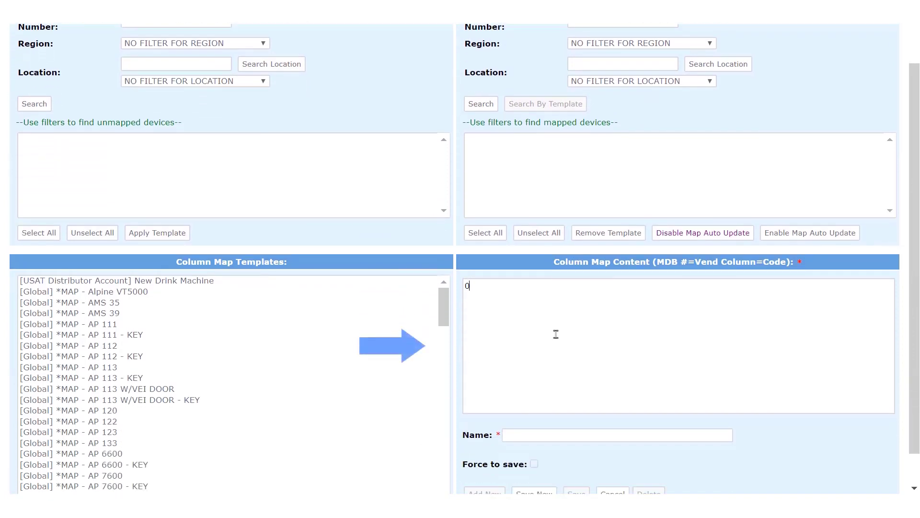
text(000=A1)
key(Return)
text(0002=)
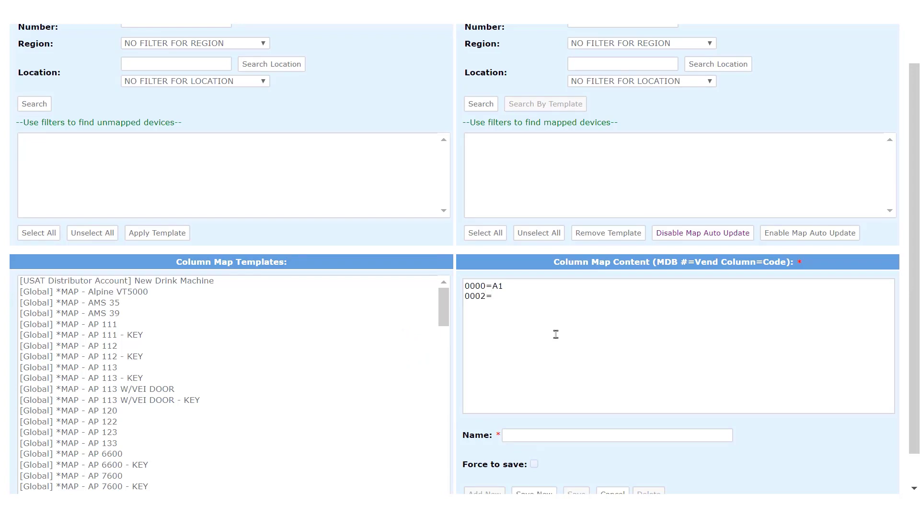
text(A2)
key(Return)
text(0004=A3)
- Name the map 'New Drink Template' and try saving it as a new template
click(683, 431)
text(New Drink Tem)
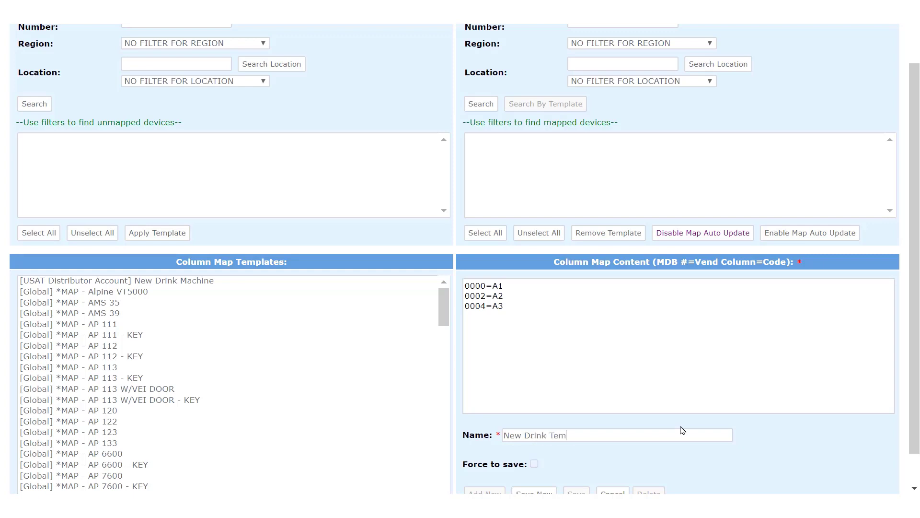
text(plate)
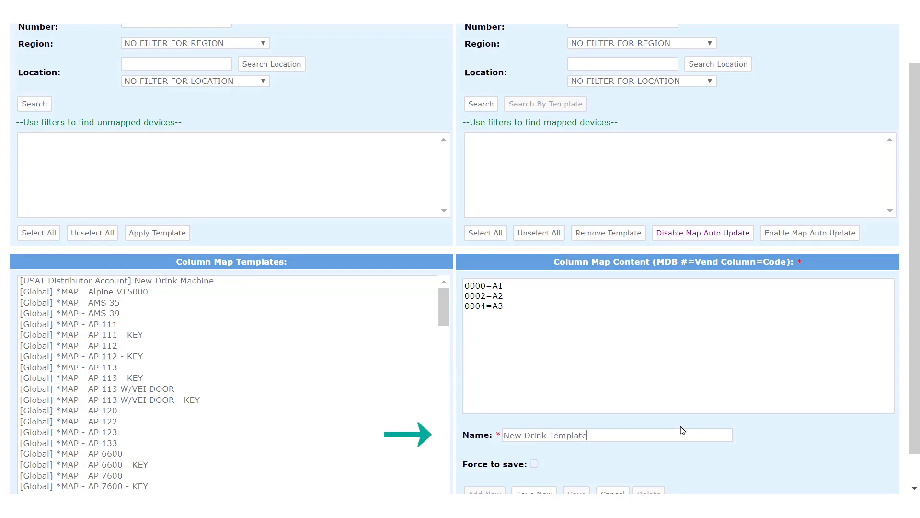
scroll(681, 429, down, 1)
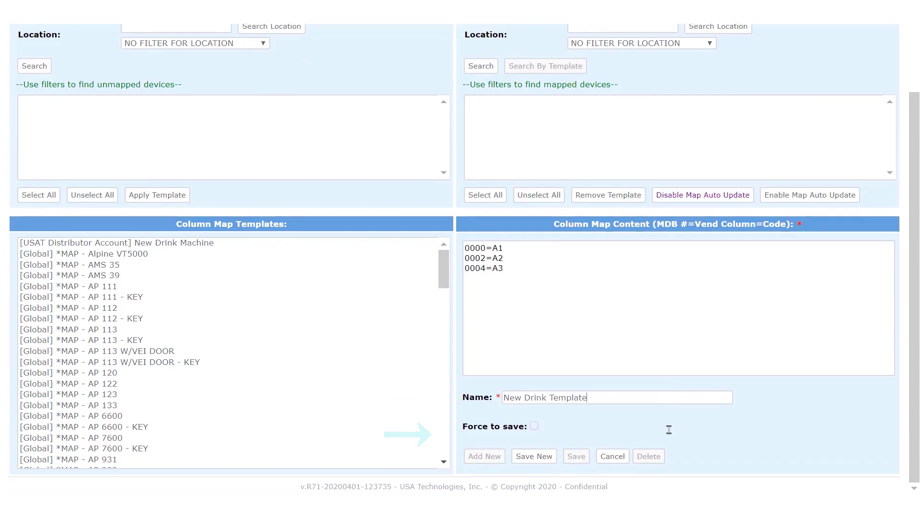
click(528, 460)
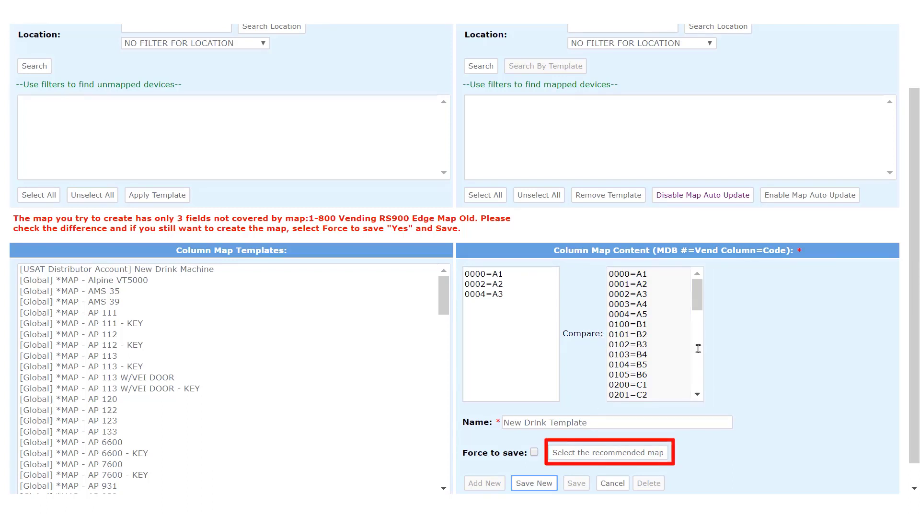
- Tick Force to save and save New Drink Template as a customer template
click(809, 348)
scroll(809, 347, down, 1)
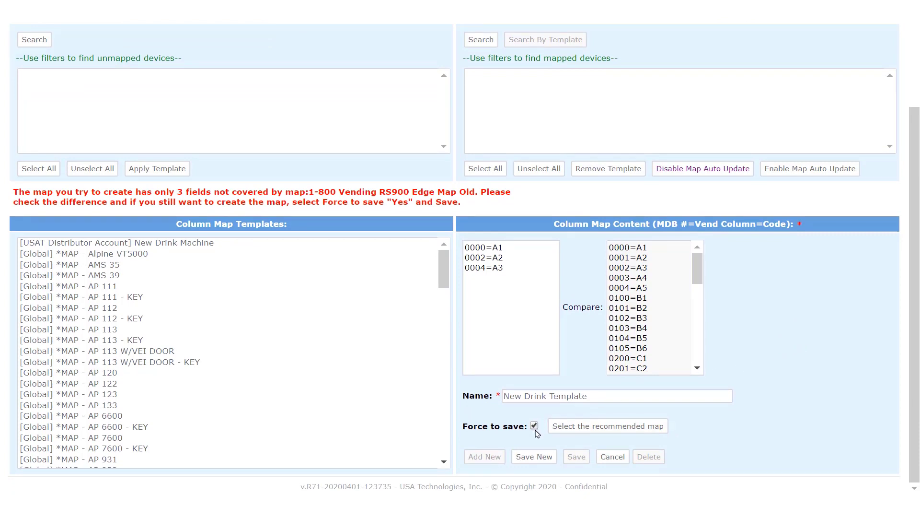
click(534, 456)
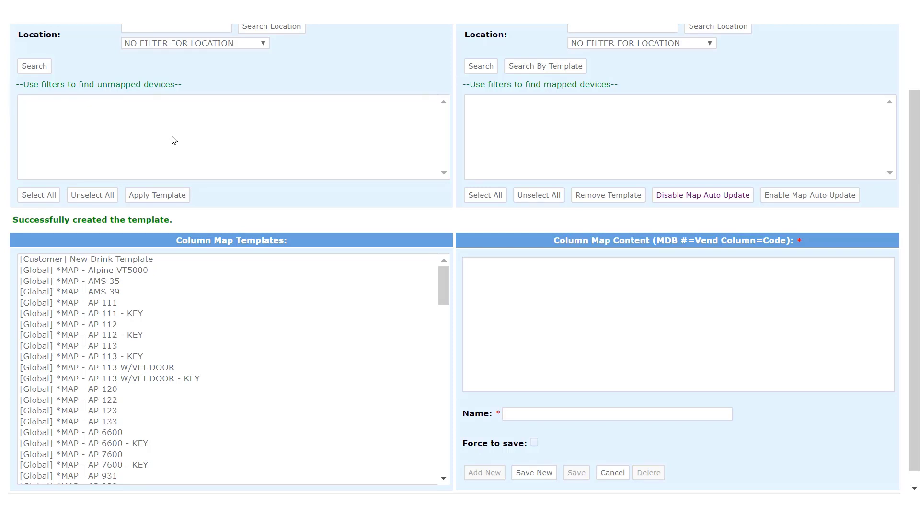
scroll(387, 169, up, 3)
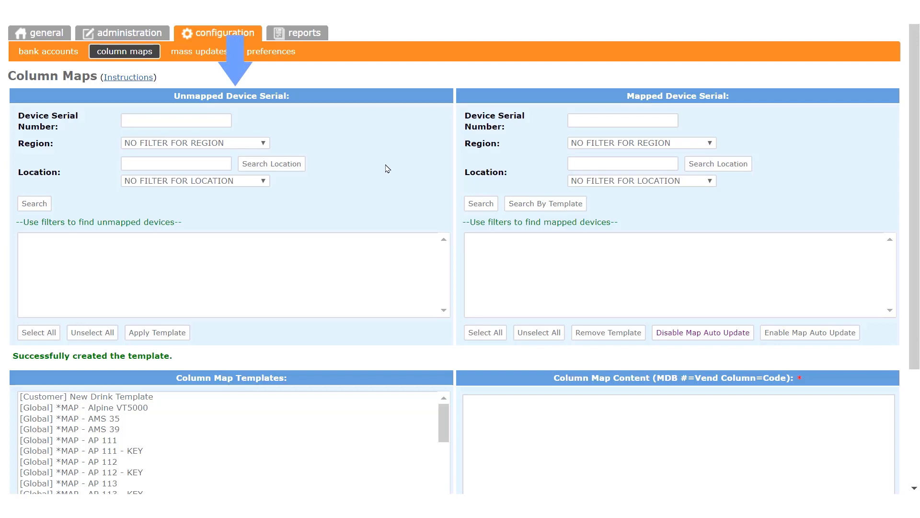
- Search for unmapped device VJ200067119, select it, and select [Customer] New Drink Template
click(223, 122)
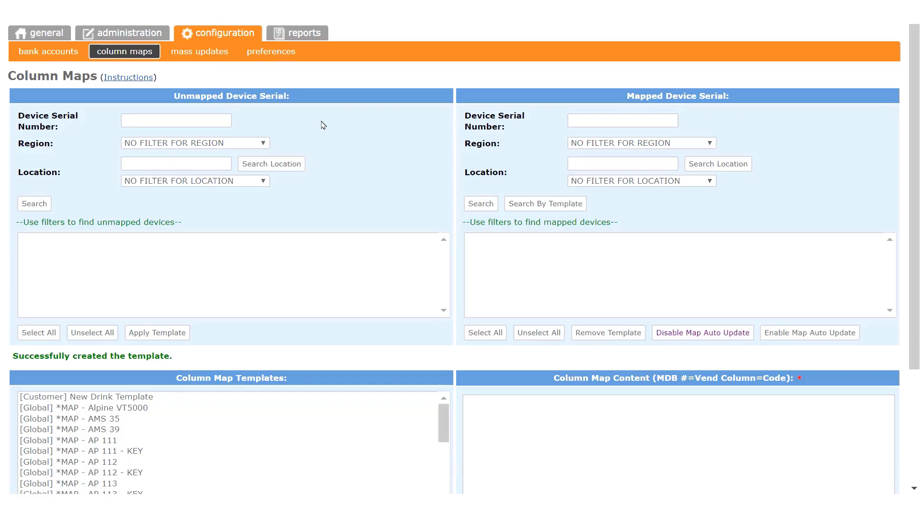
text(VJ2000)
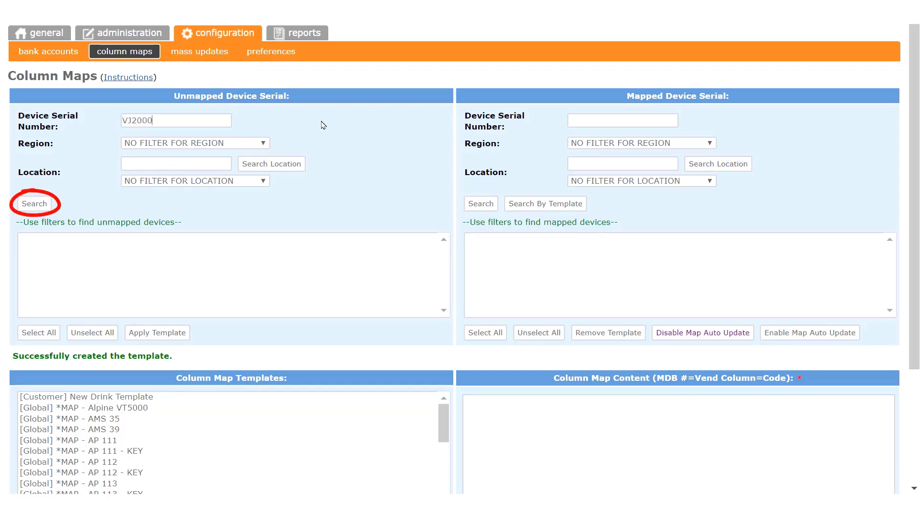
text(67119)
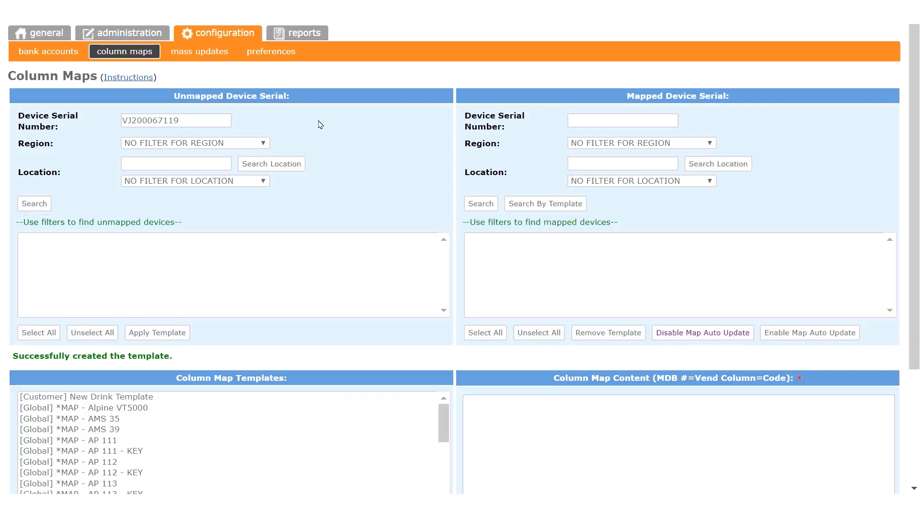
click(39, 205)
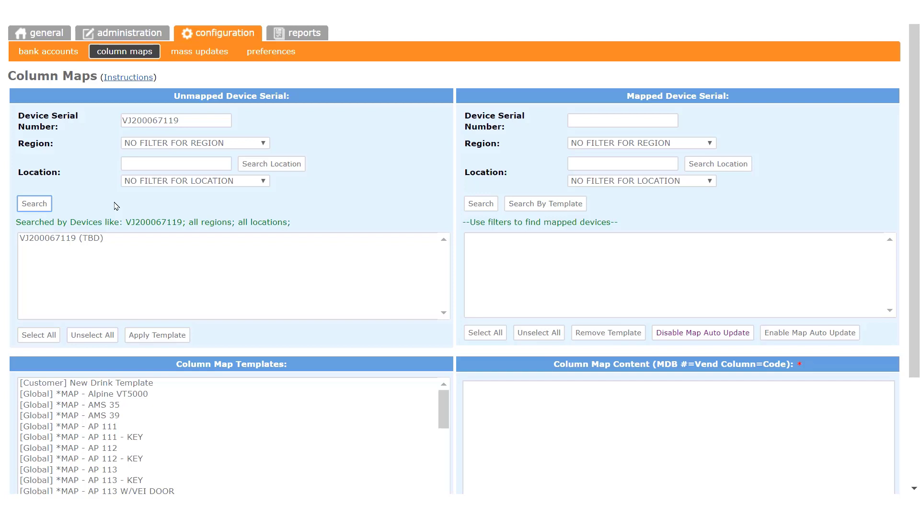
click(93, 238)
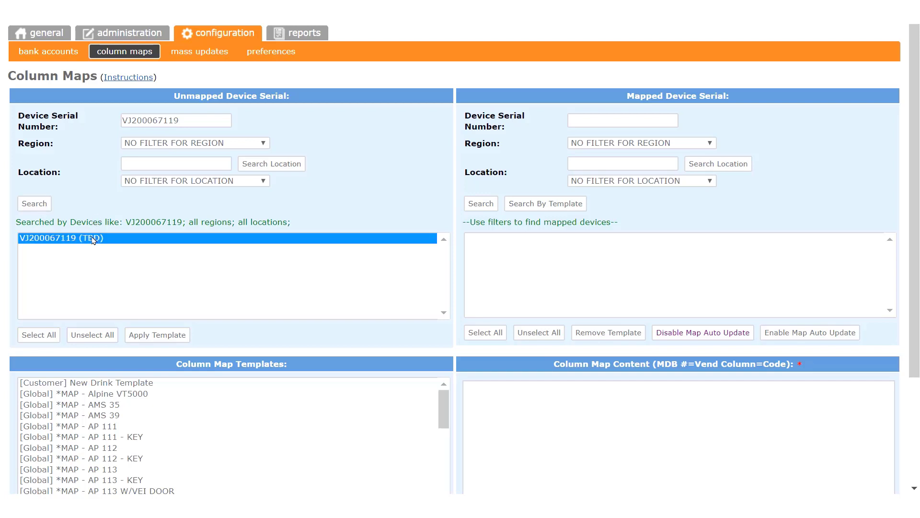
click(96, 383)
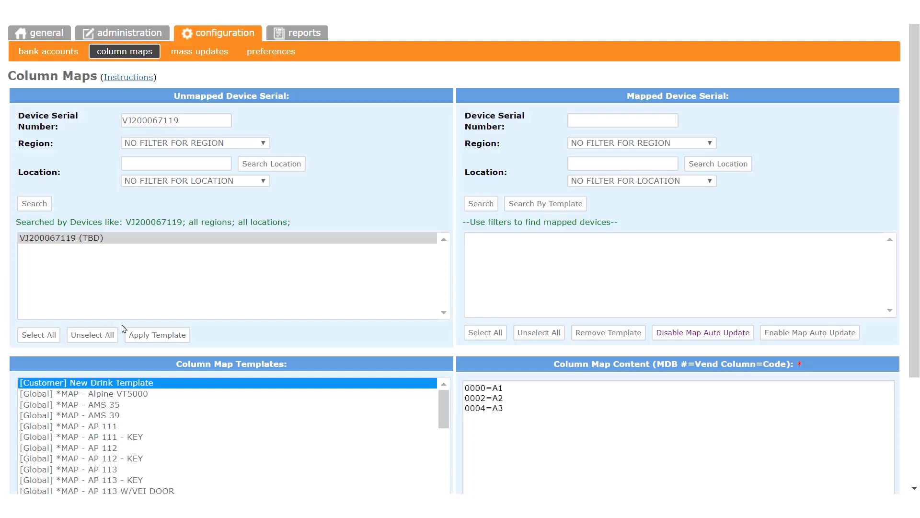
- Apply New Drink Template to VJ200067119, moving it into the mapped devices list
click(139, 336)
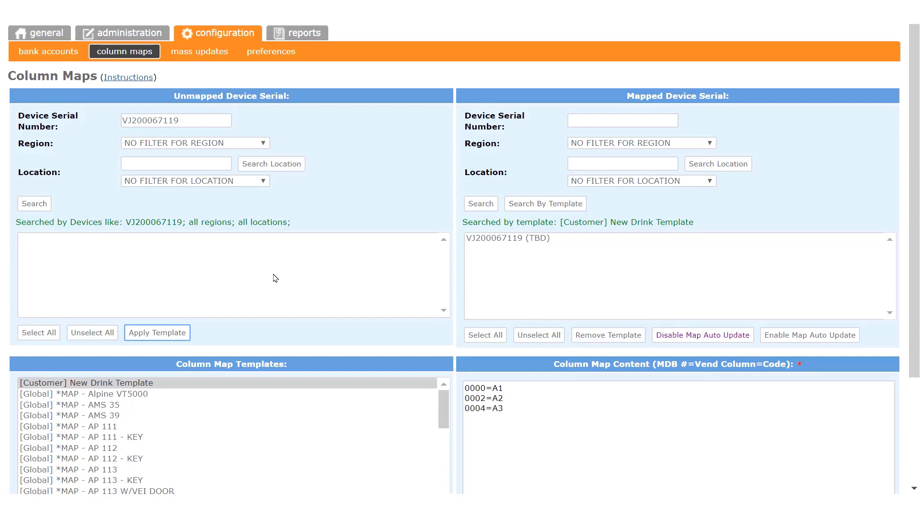
- Remove New Drink Template from mapped device VJ200067119, confirm it, and reload Column Maps
click(511, 238)
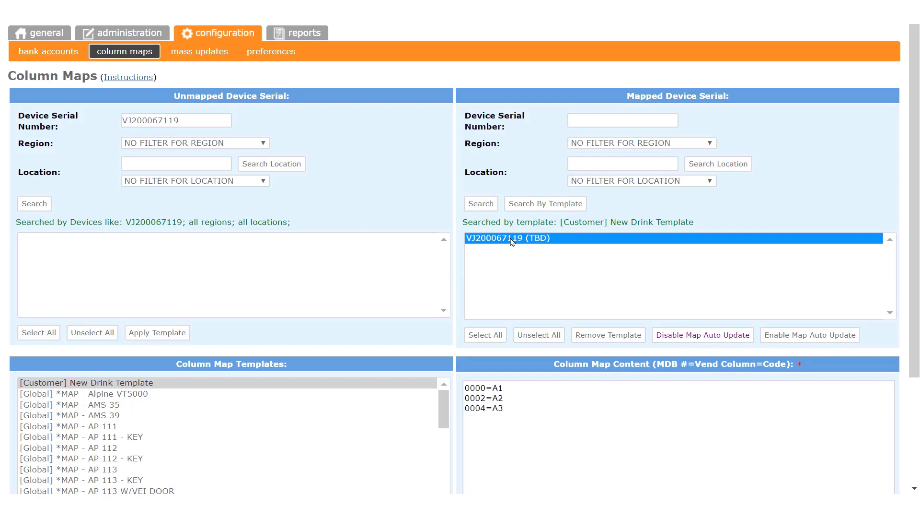
click(588, 336)
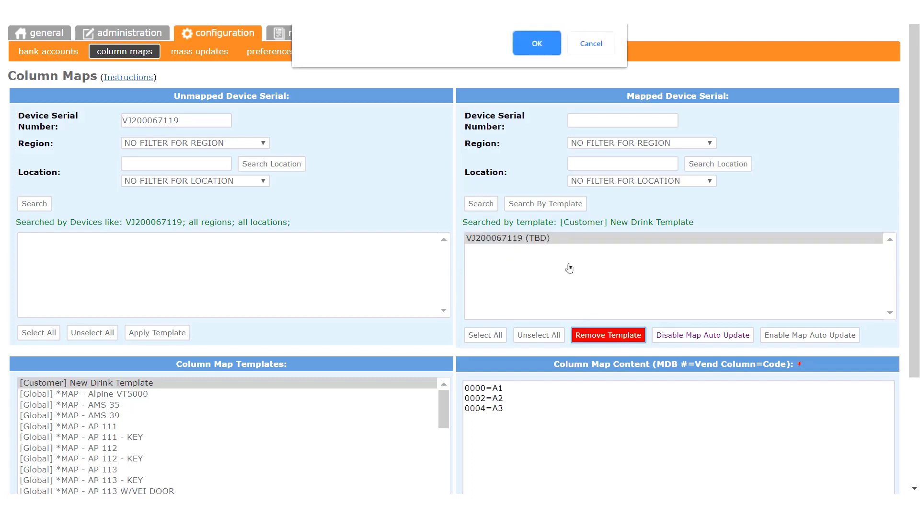
click(543, 52)
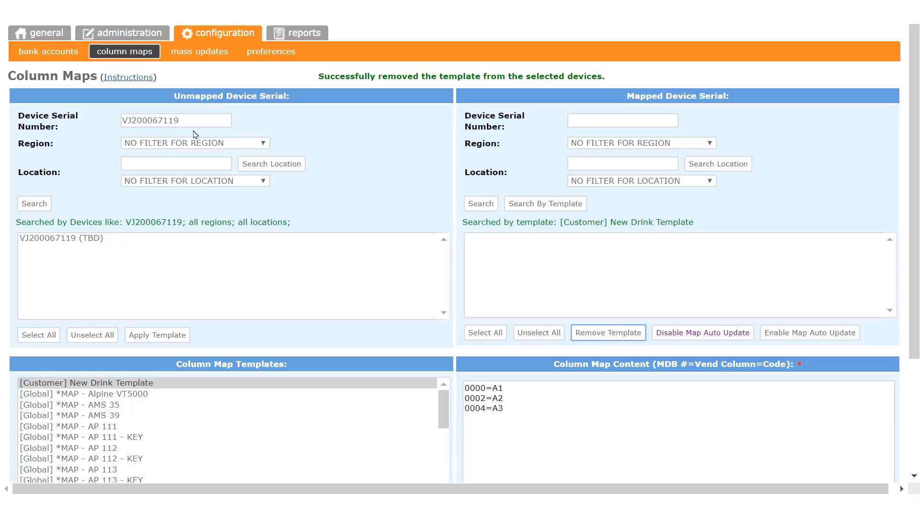
click(131, 57)
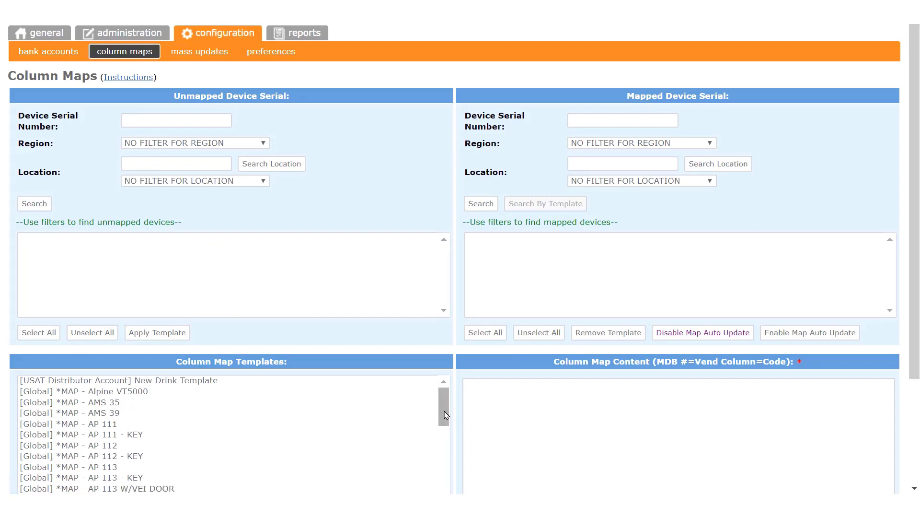
- Select [Global] *MAP - AP 113 and copy all of its map content
drag(444, 417, 446, 430)
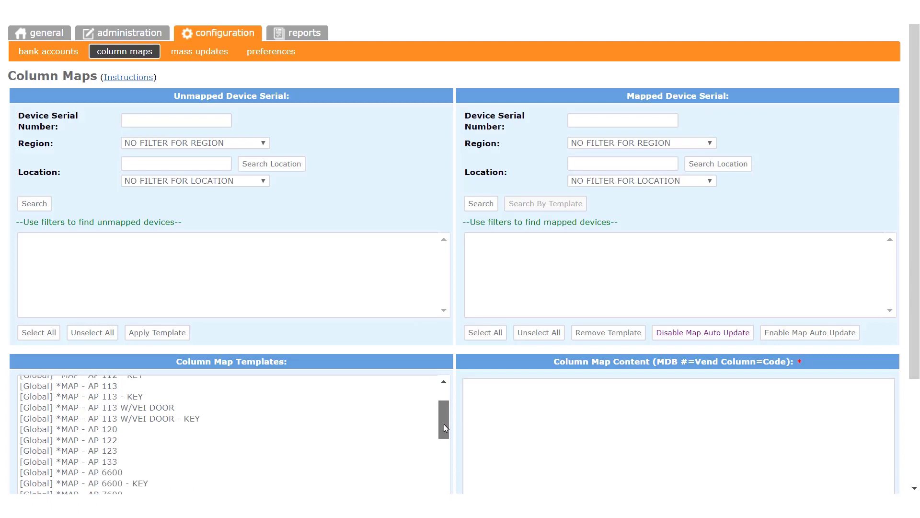
click(109, 389)
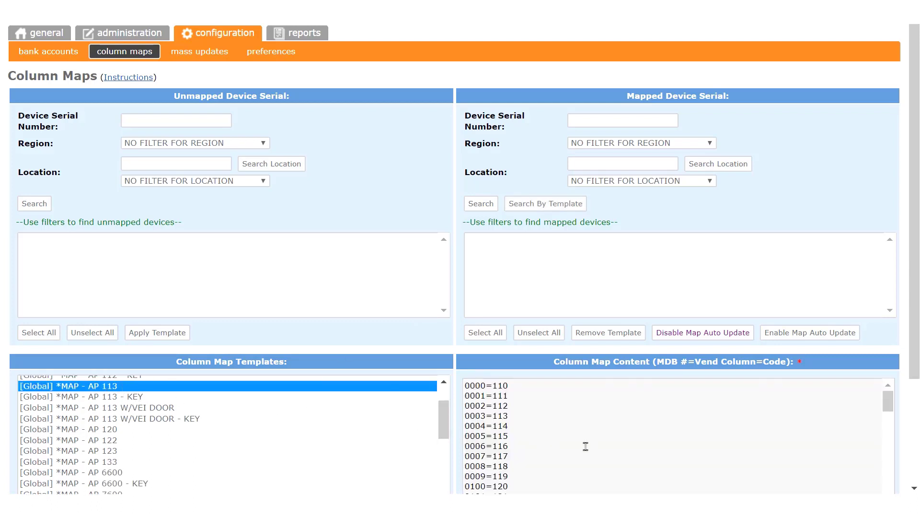
scroll(606, 411, down, 1)
scroll(603, 403, down, 2)
scroll(602, 403, up, 3)
scroll(536, 255, down, 3)
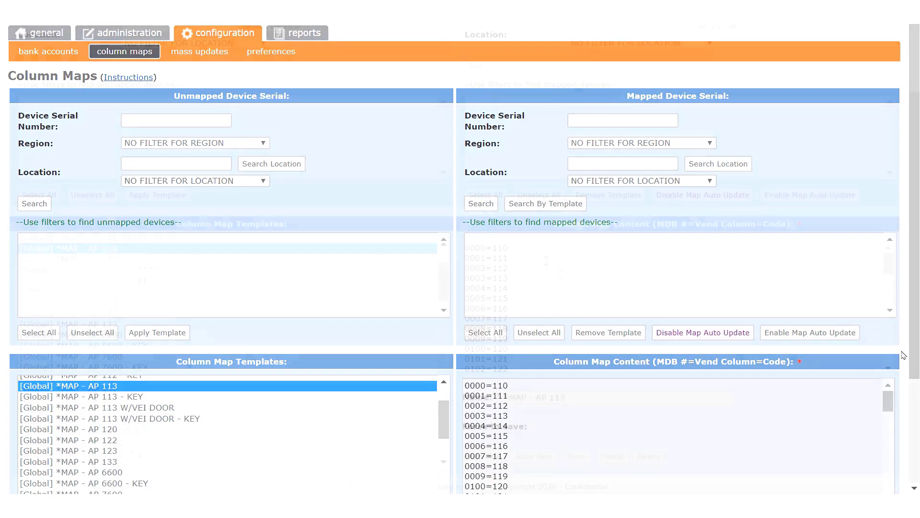
drag(465, 248, 515, 407)
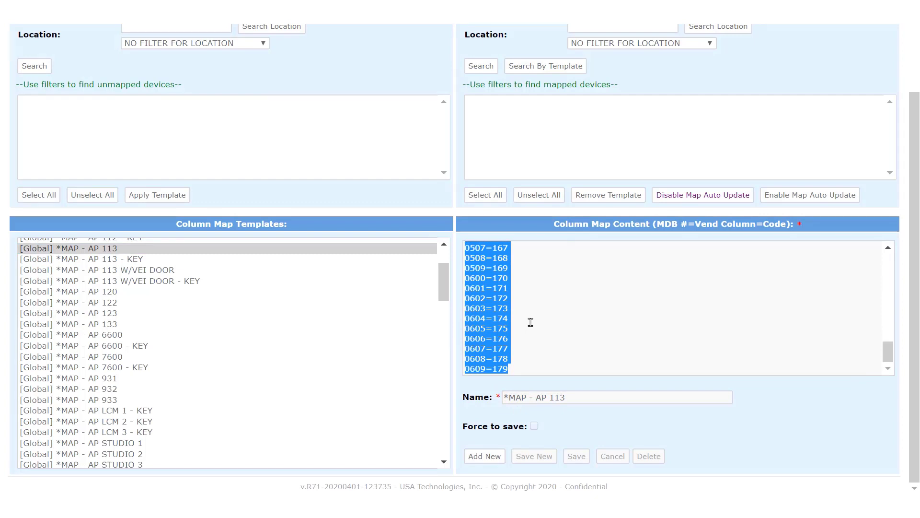
- Start a new blank template and paste the AP 113 codes into its content
click(485, 456)
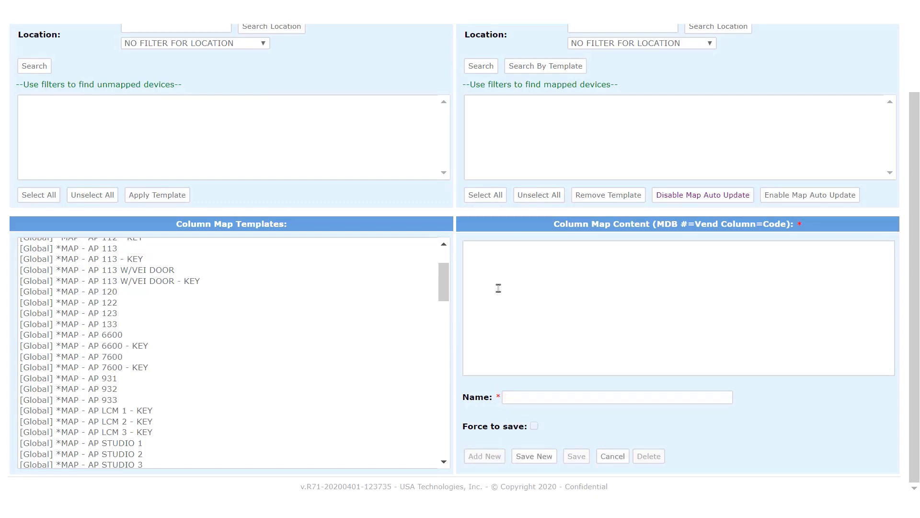
right_click(499, 272)
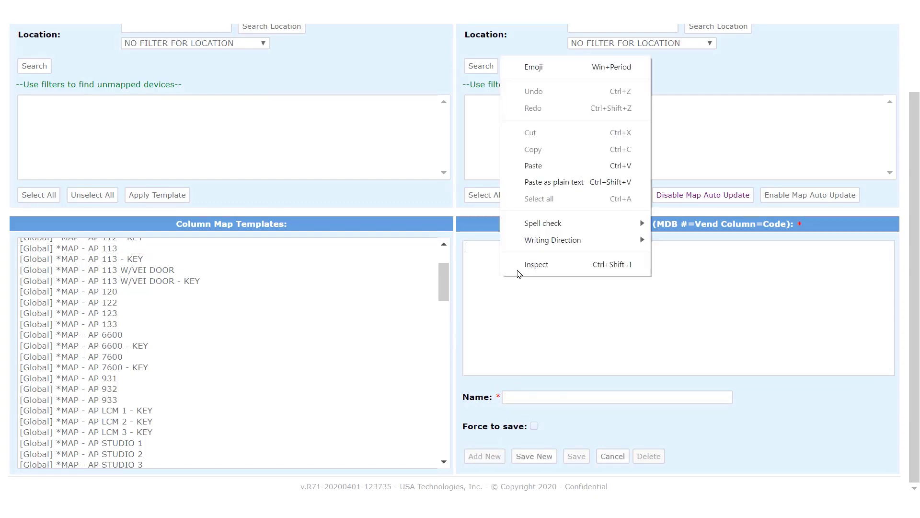
click(533, 165)
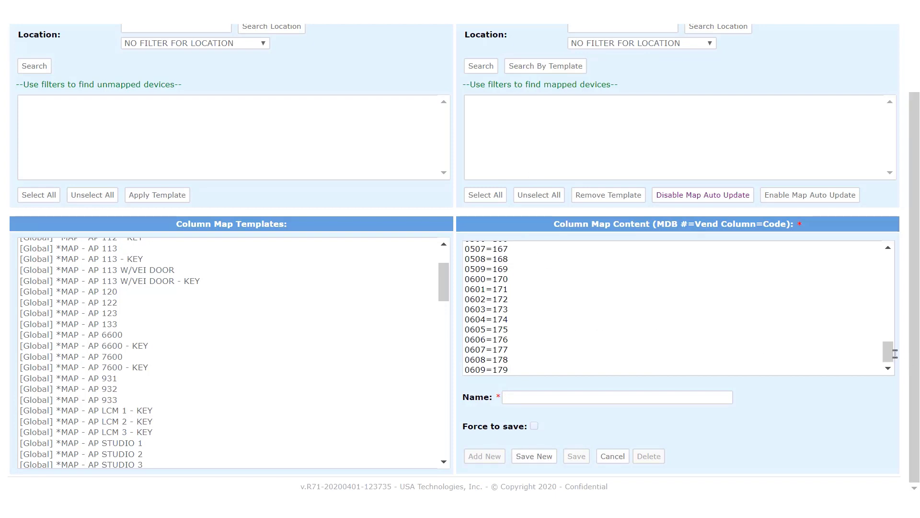
drag(891, 358, 888, 257)
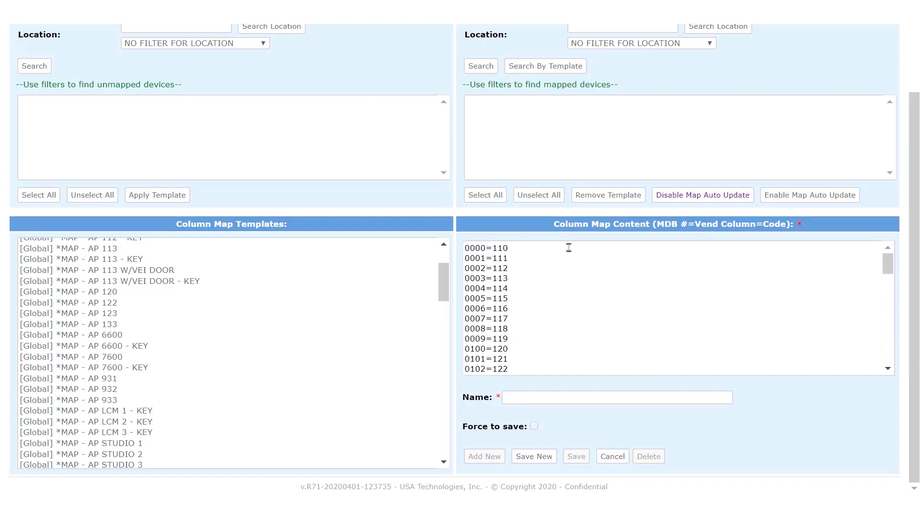
- Label 0000=110, 0001=111, 0002=112 as Doritos Nachos, Lays Potato Chips, Fritos Corn Chips
click(521, 252)
text(Doritos Nachos 0001=111 Lays Potato Chips 0002=112 Fri)
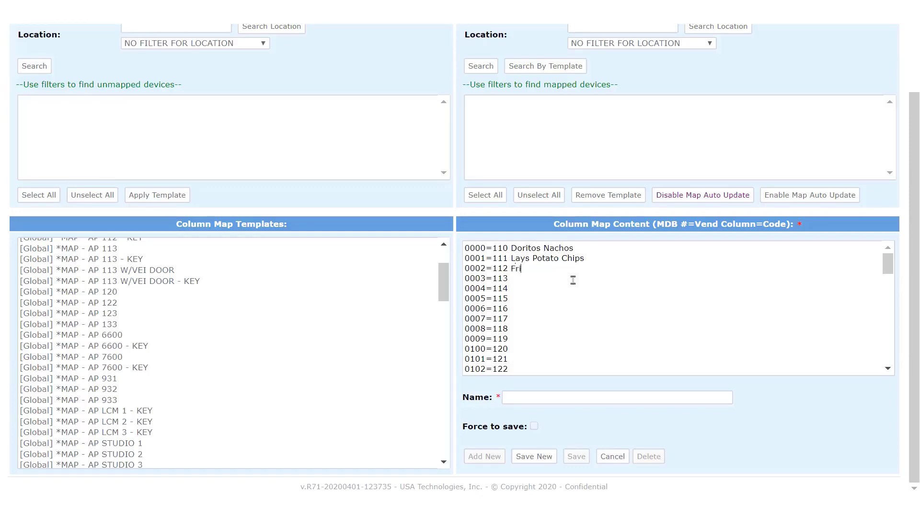
text(tos Corn Chips)
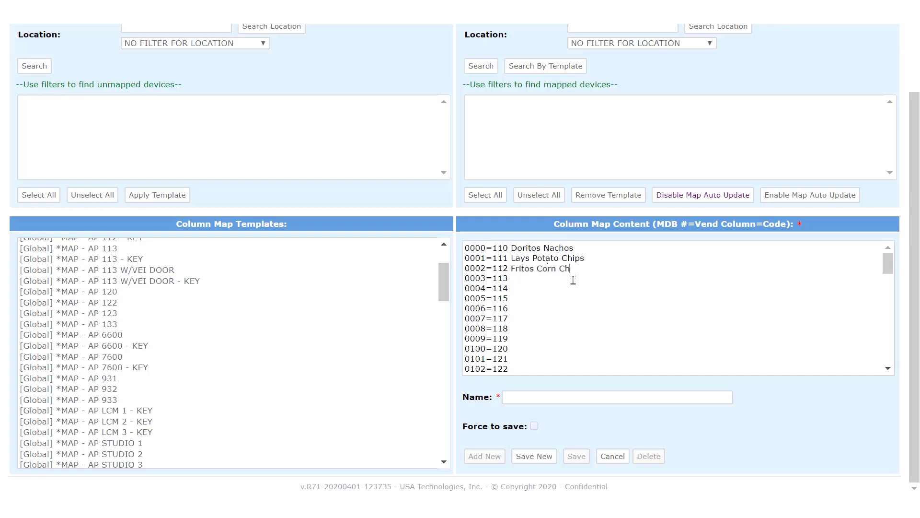